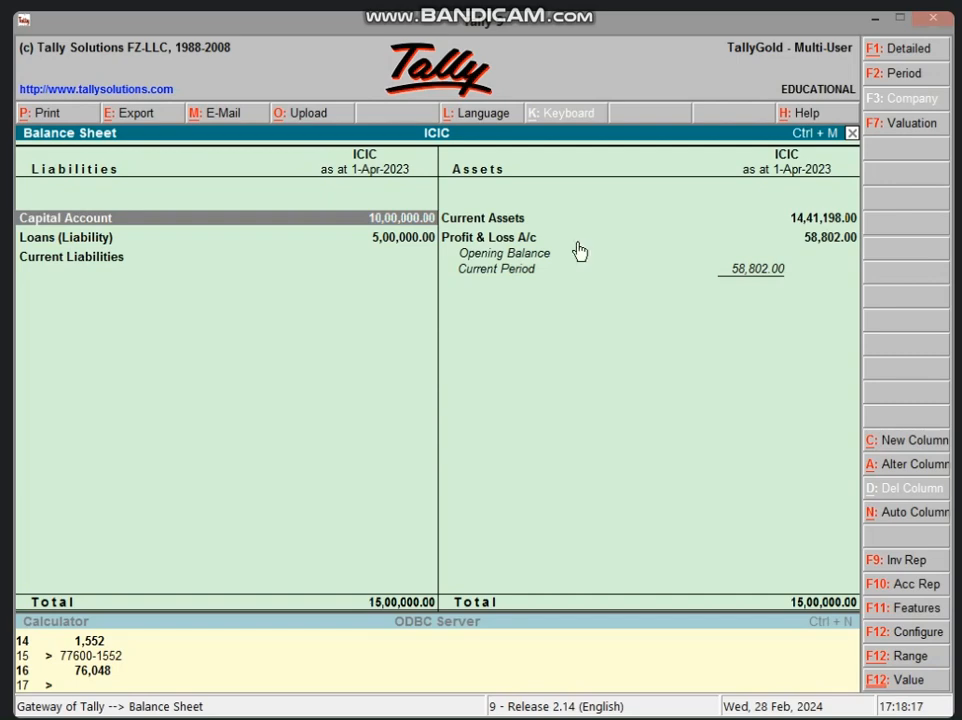
Step: Review the company's balance sheet in condensed and detailed form, and its Profit & Loss account
{"action": "left_click", "coordinate": [393, 247]}
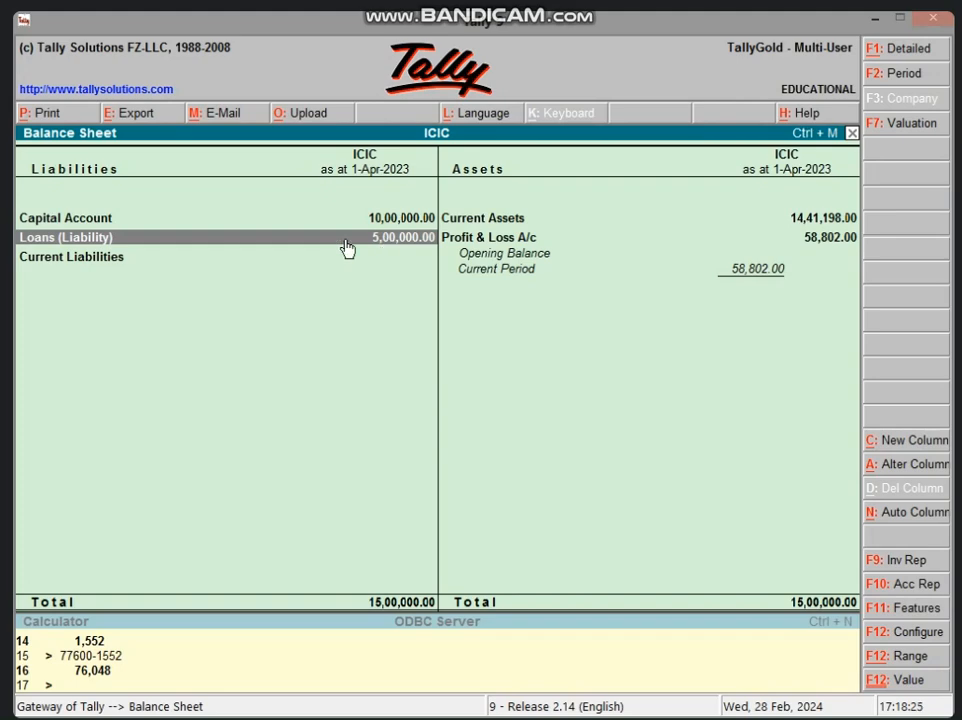
{"action": "left_click", "coordinate": [711, 219]}
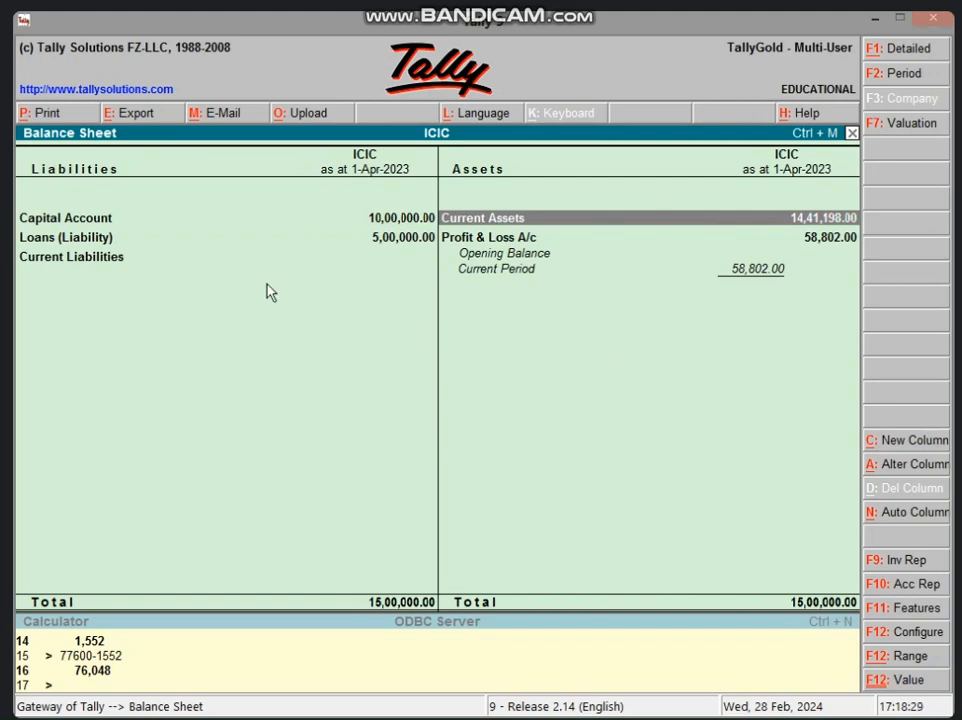
{"action": "key", "text": "Escape"}
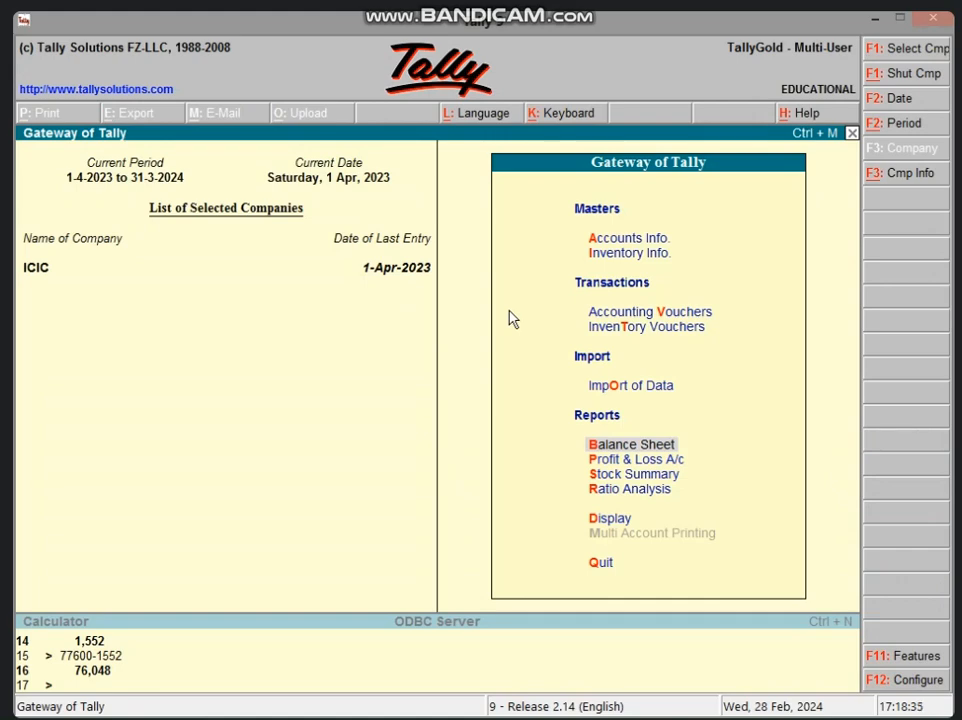
{"action": "key", "text": "Return"}
{"action": "key", "text": "alt+F1"}
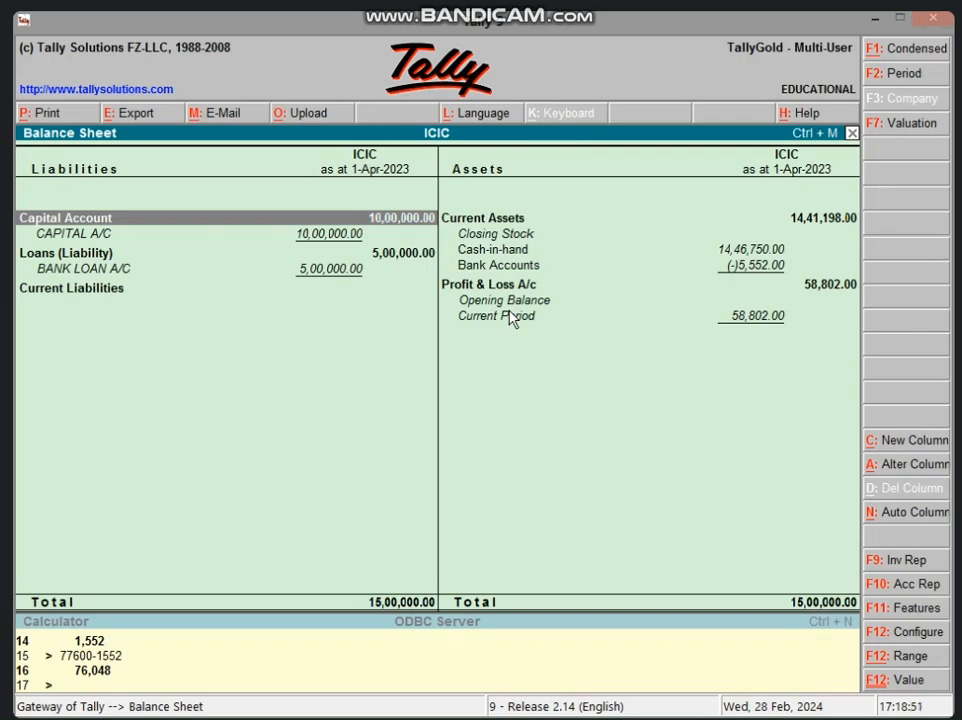
{"action": "key", "text": "Escape"}
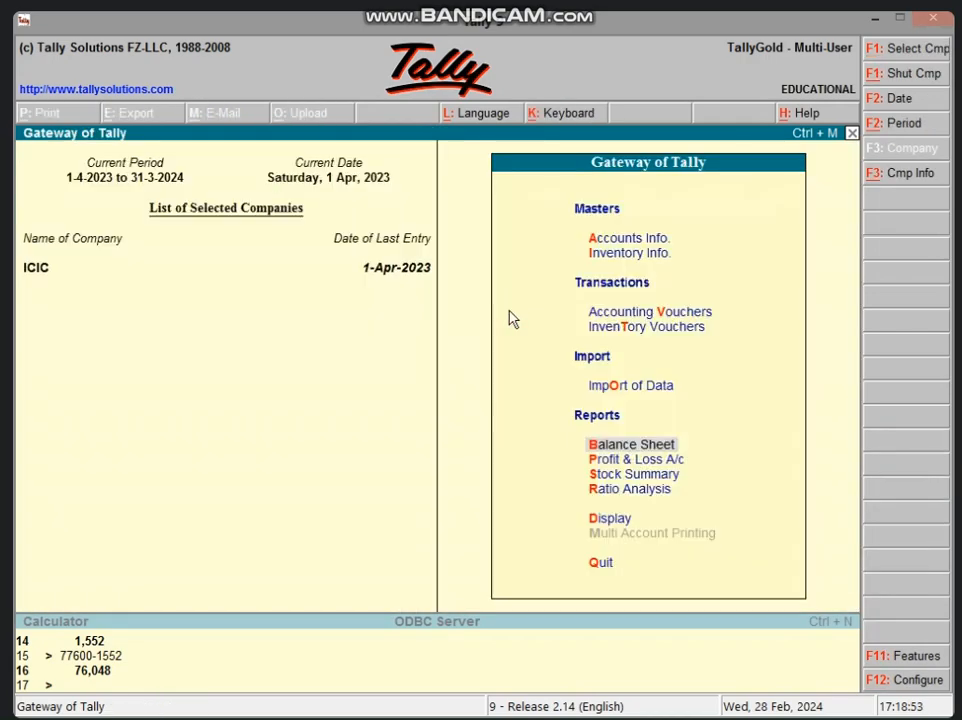
{"action": "key", "text": "p"}
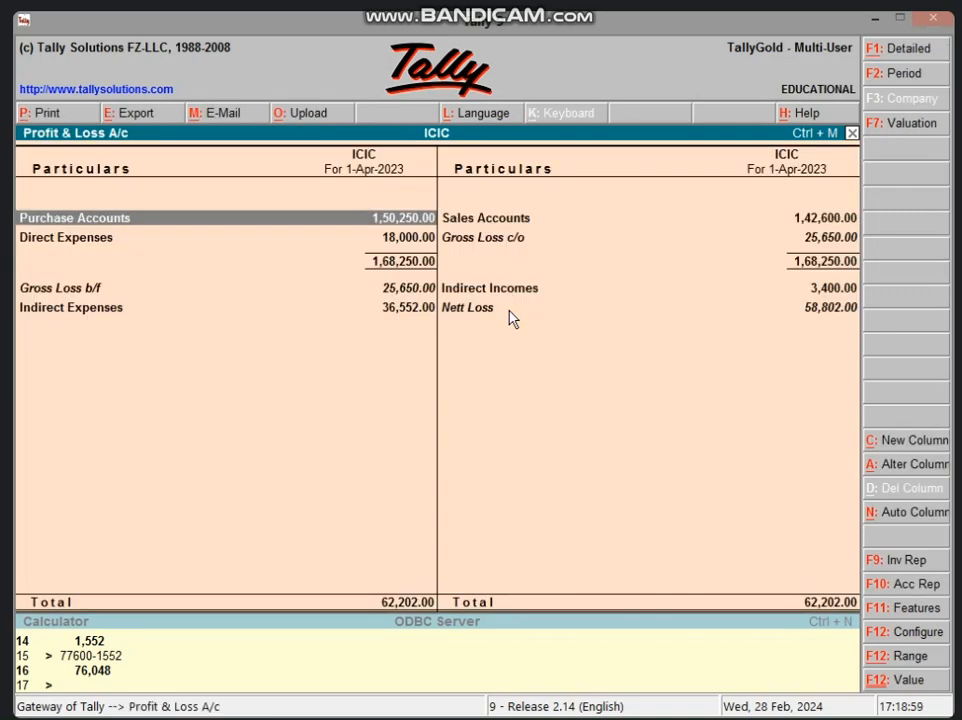
{"action": "key", "text": "Escape"}
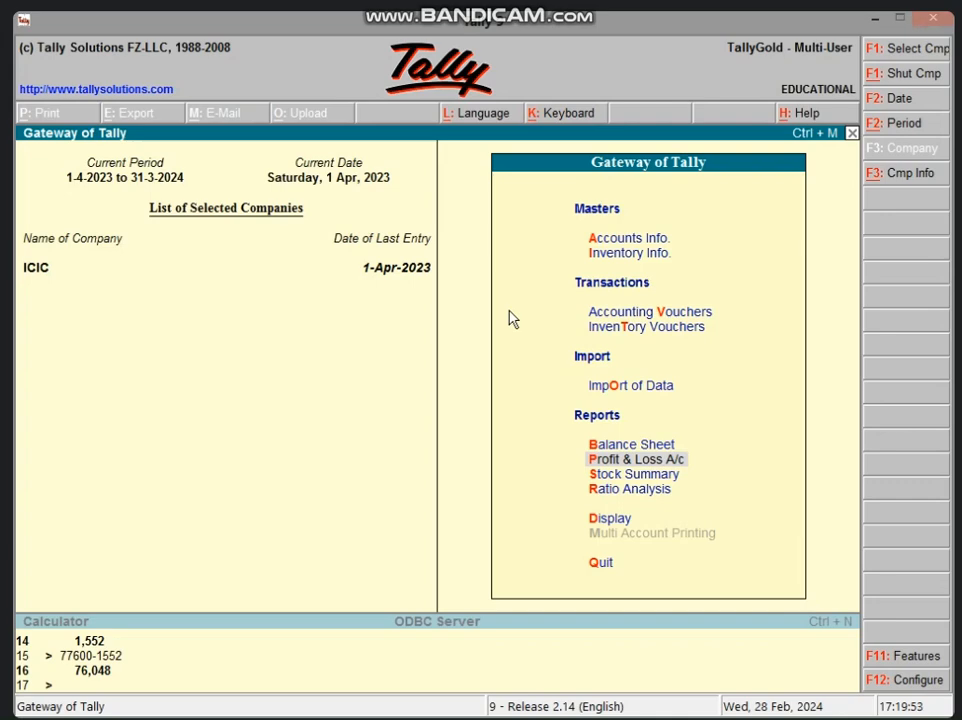
Step: In a new journal voucher, create the ledger ADVERTISEMENT A/C under Indirect Expenses as the debit account
{"action": "key", "text": "v"}
{"action": "key", "text": "F7"}
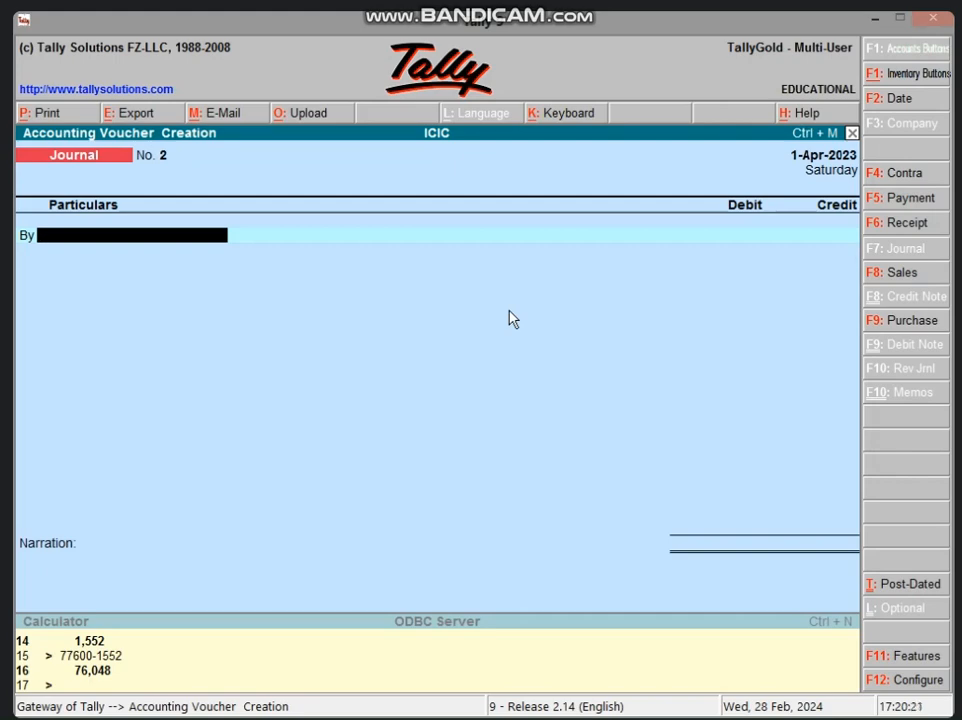
{"action": "key", "text": "alt+c"}
{"action": "type", "text": "AD"}
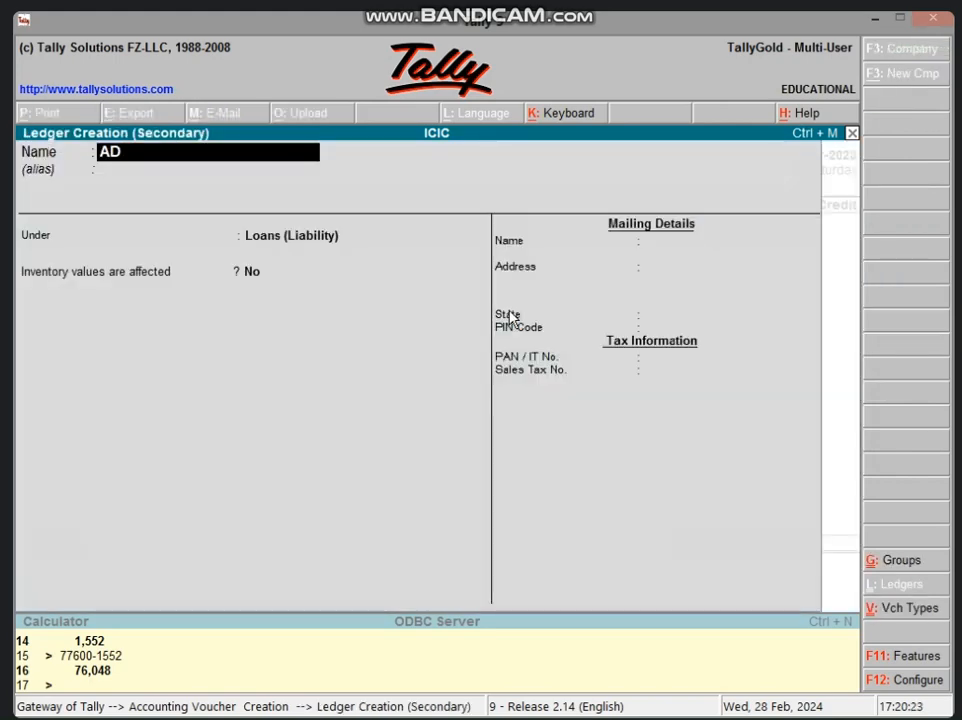
{"action": "type", "text": "VERTISE"}
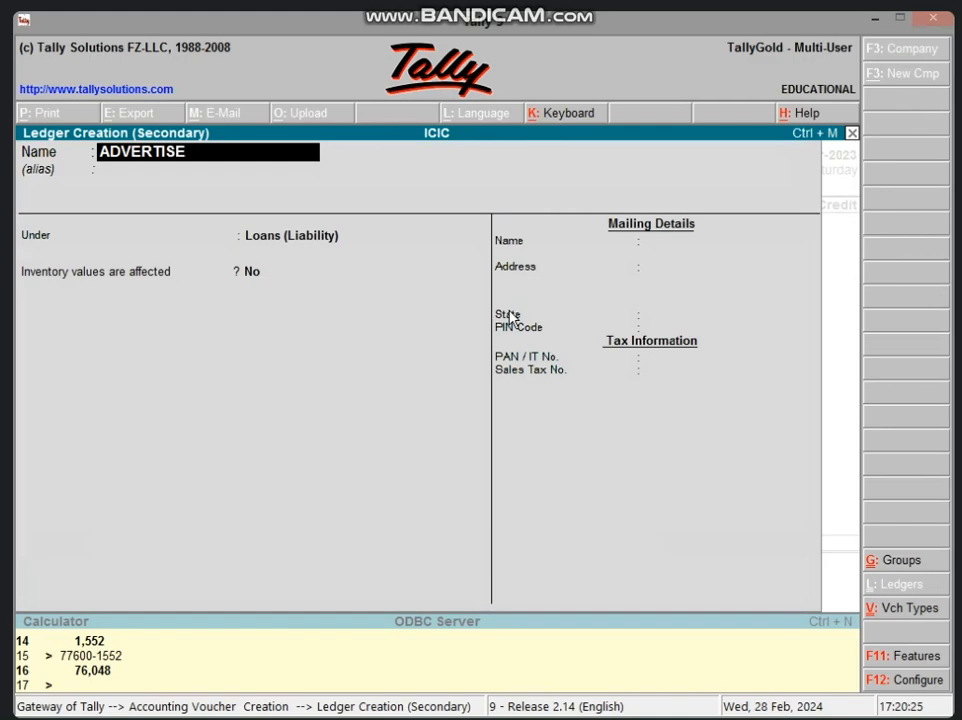
{"action": "type", "text": "MENT A"}
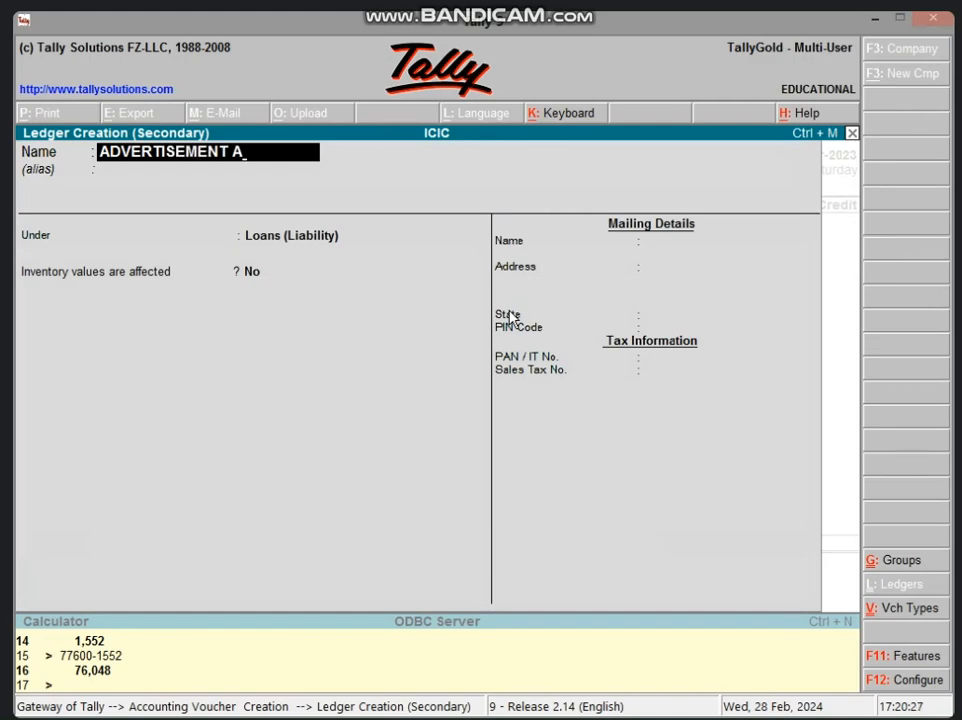
{"action": "type", "text": "/C"}
{"action": "key", "text": "Return"}
{"action": "key", "text": "Return"}
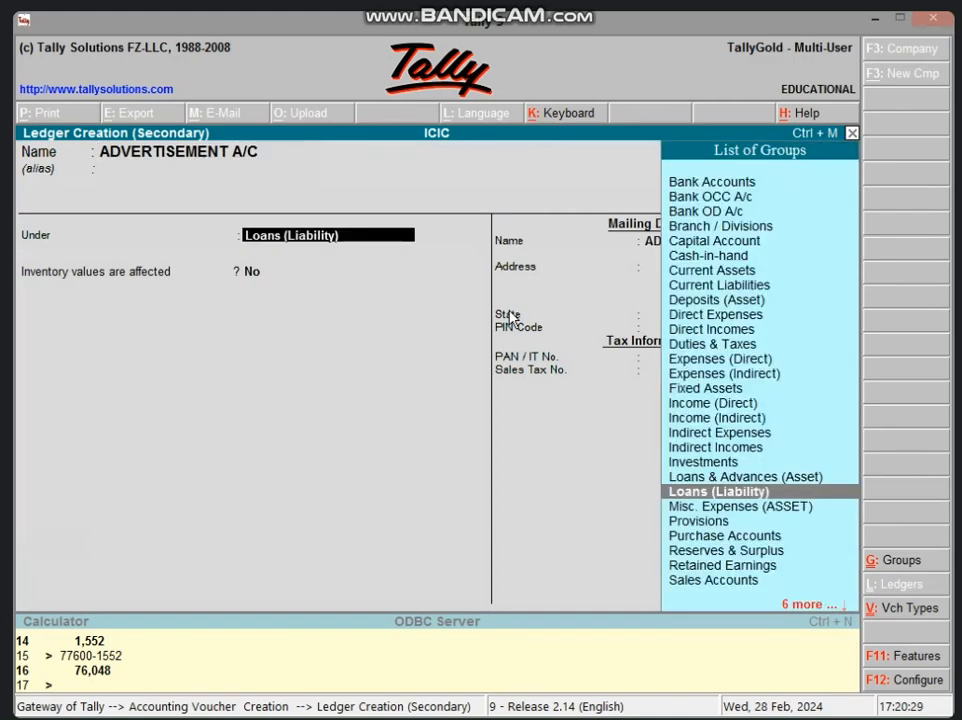
{"action": "type", "text": "IND"}
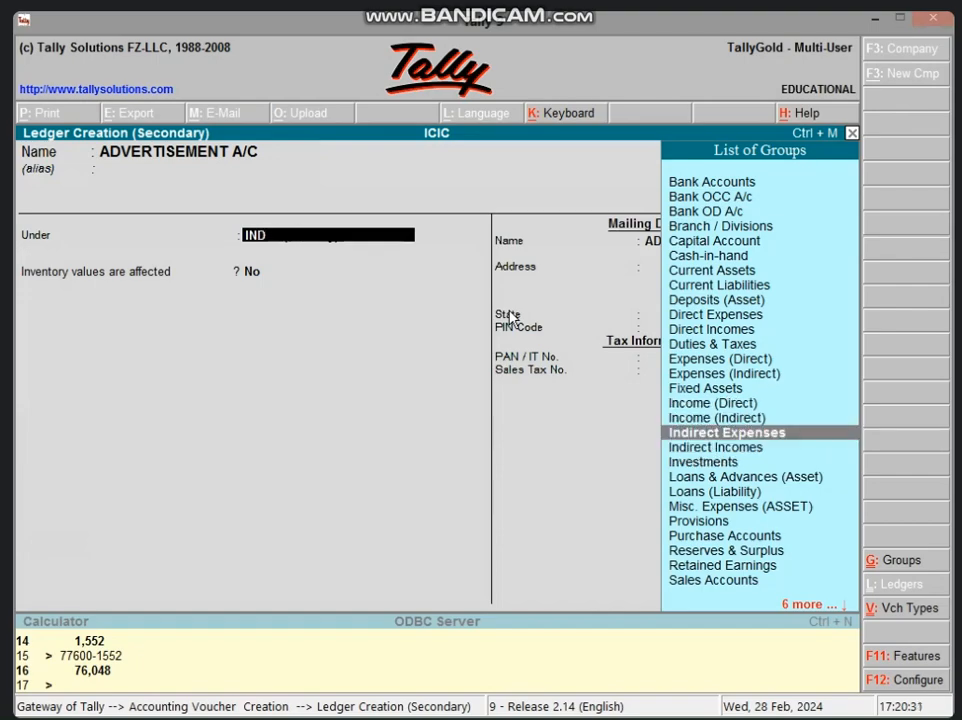
{"action": "key", "text": "Return"}
{"action": "key", "text": "Return"}
{"action": "key", "text": "Return"}
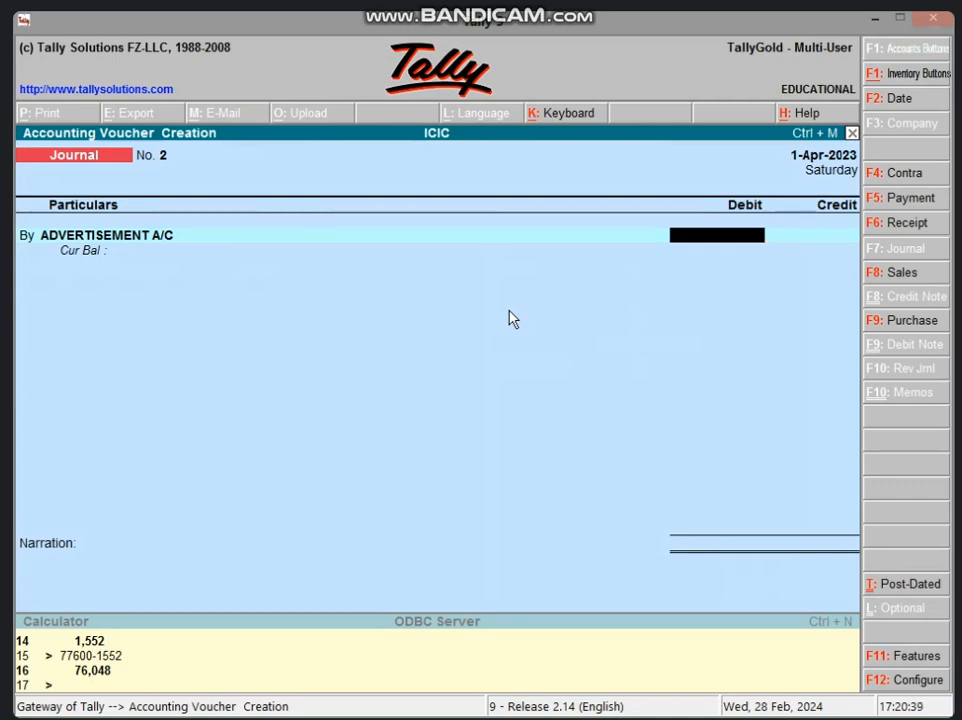
Step: Debit ADVERTISEMENT A/C with 15,000, credit PURCHASE A/C with the same amount, and save the journal voucher
{"action": "type", "text": "15000"}
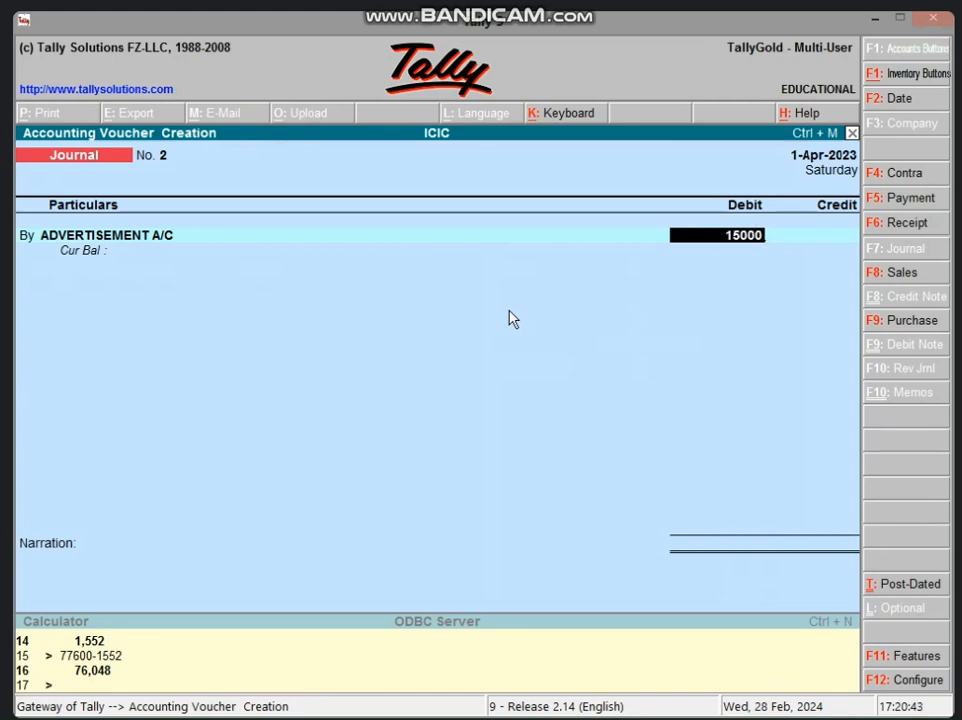
{"action": "key", "text": "Return"}
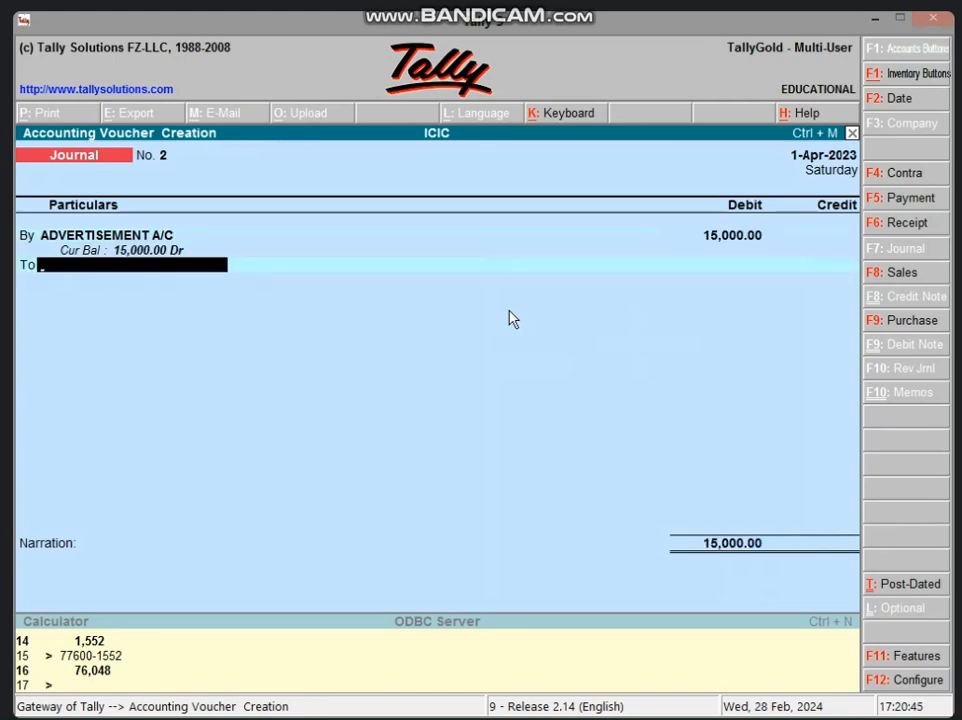
{"action": "type", "text": "PU"}
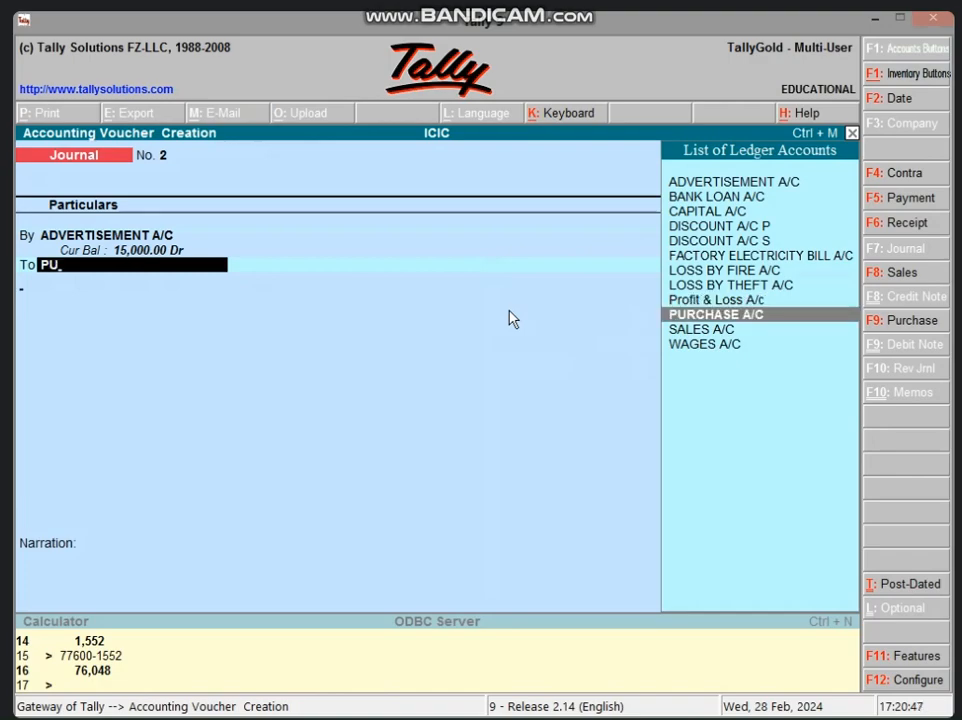
{"action": "key", "text": "Return"}
{"action": "key", "text": "Escape"}
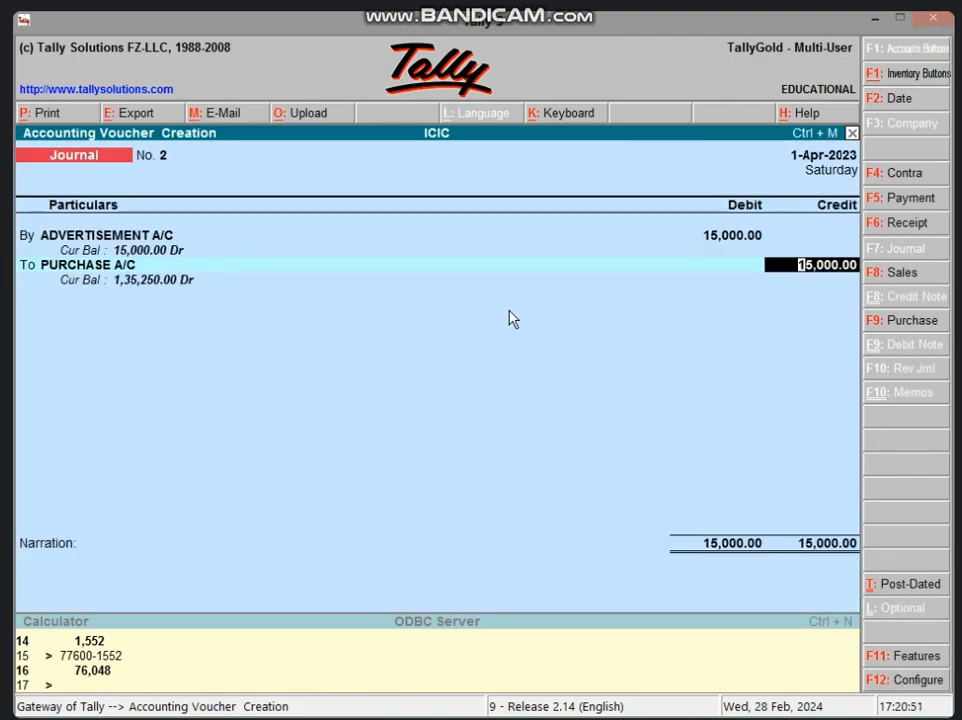
{"action": "key", "text": "Return"}
{"action": "key", "text": "Return"}
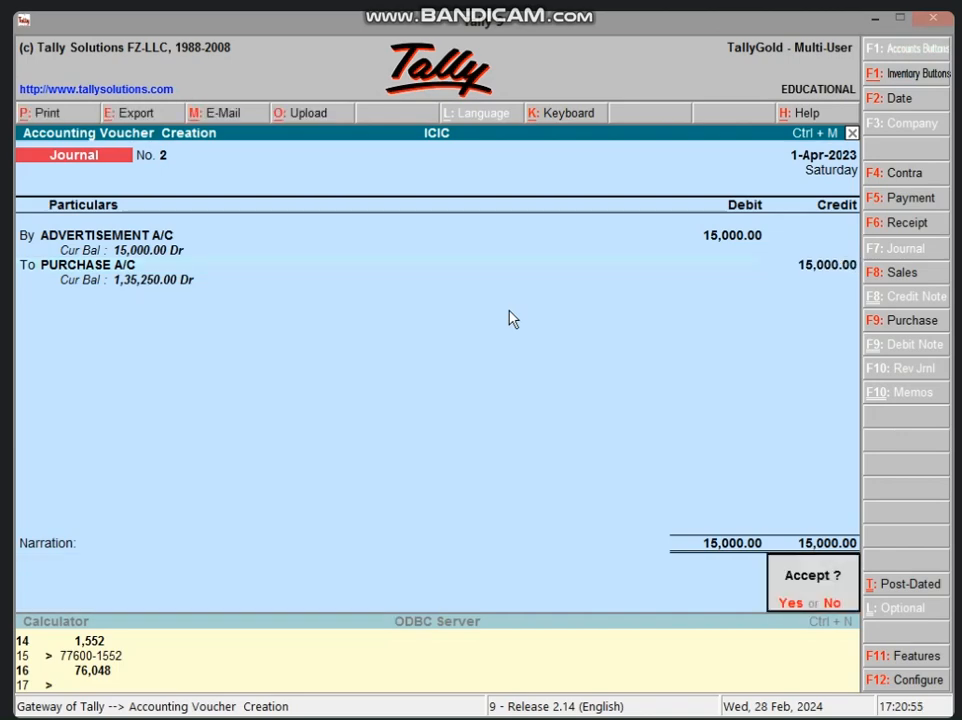
{"action": "key", "text": "Return"}
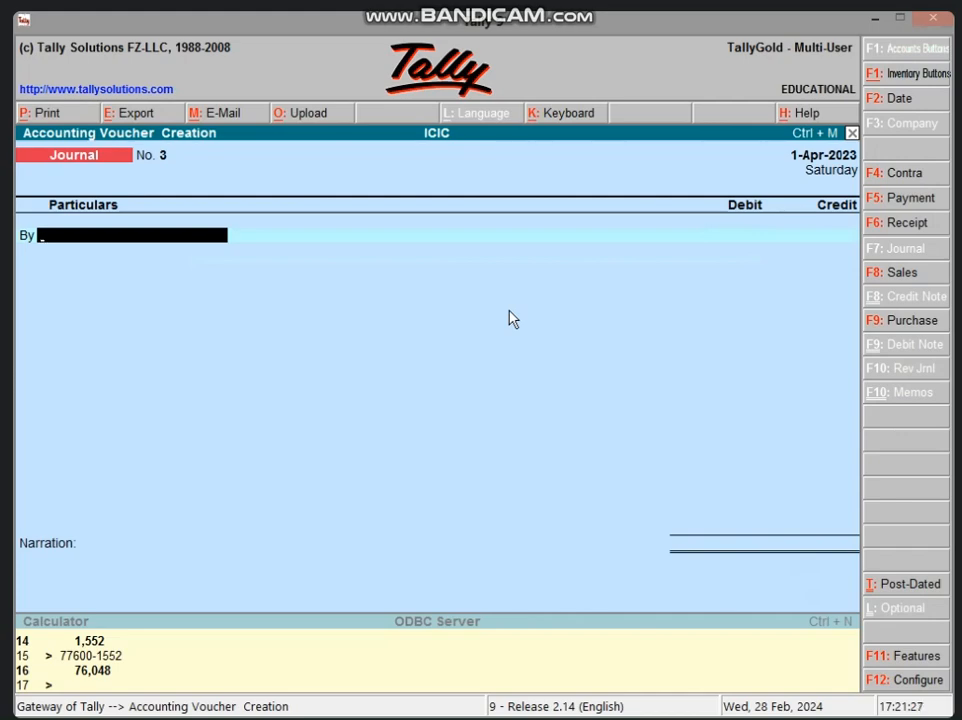
Step: Start a payment voucher that debits ADVERTISEMENT A/C with 12,000
{"action": "key", "text": "F5"}
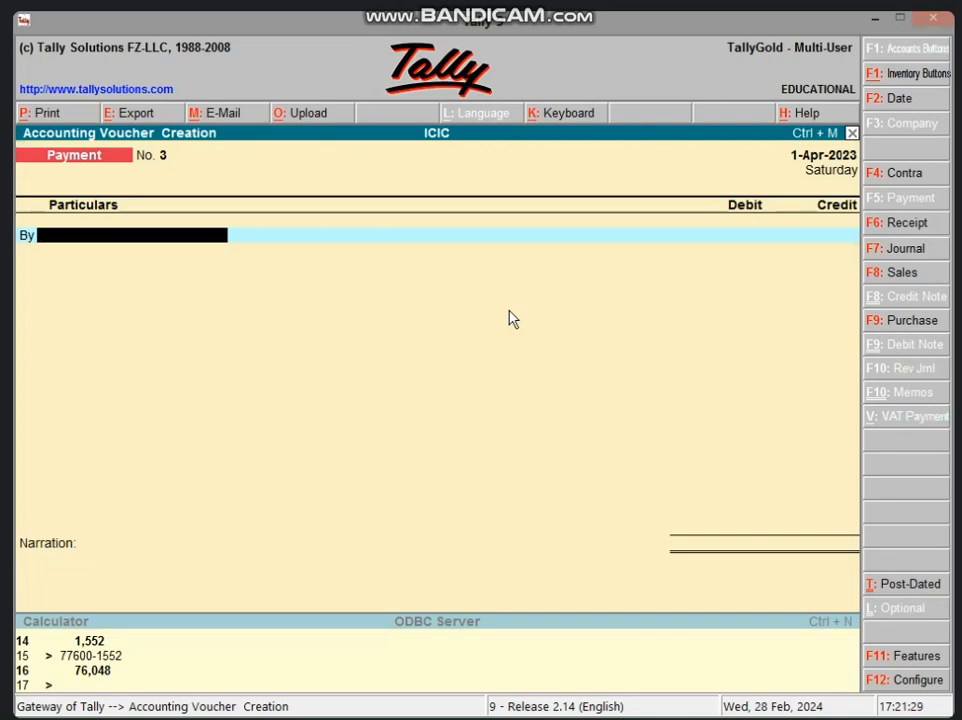
{"action": "type", "text": "AD"}
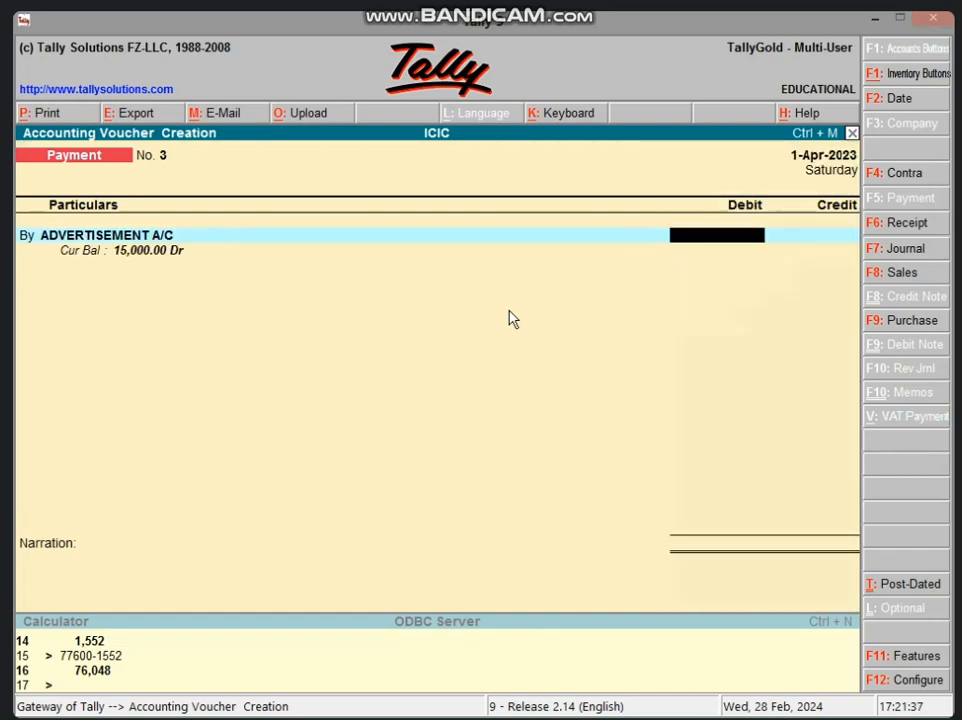
{"action": "type", "text": "15"}
{"action": "key", "text": "BackSpace"}
{"action": "type", "text": "2000"}
{"action": "key", "text": "Return"}
Step: Credit Cash with 12,000 and save the payment voucher without a narration
{"action": "type", "text": "CA"}
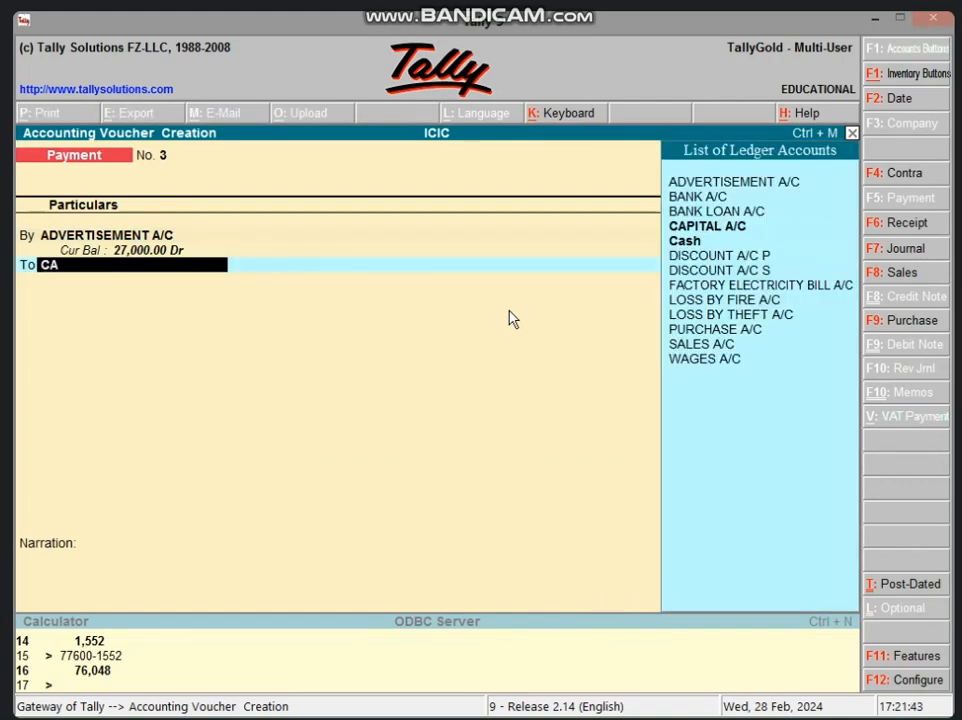
{"action": "type", "text": "SH"}
{"action": "key", "text": "Return"}
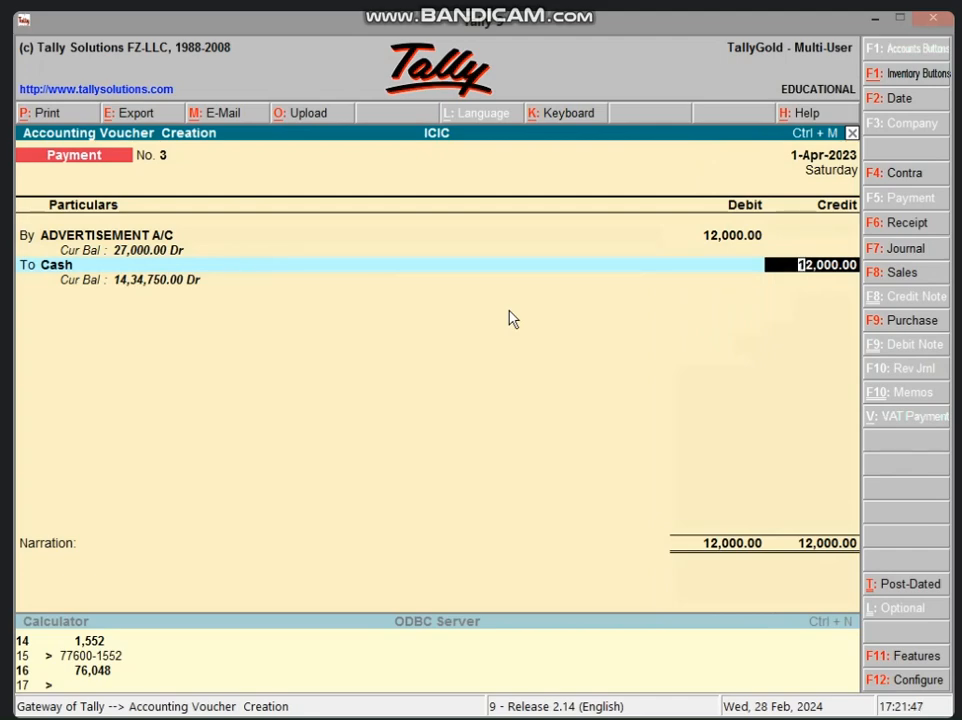
{"action": "key", "text": "Return"}
{"action": "key", "text": "Return"}
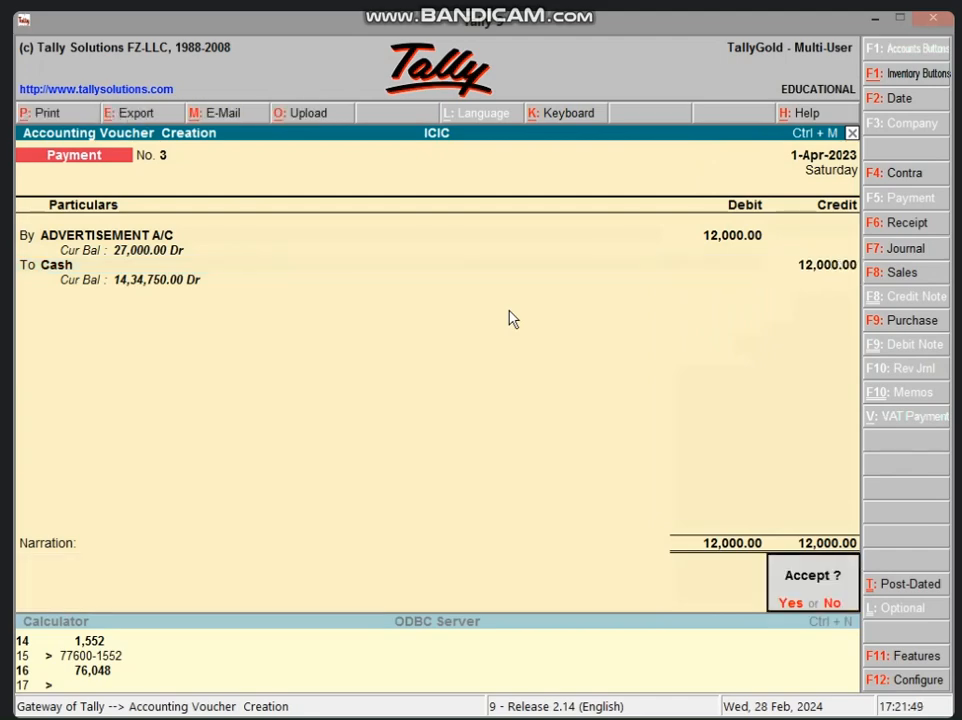
{"action": "key", "text": "Return"}
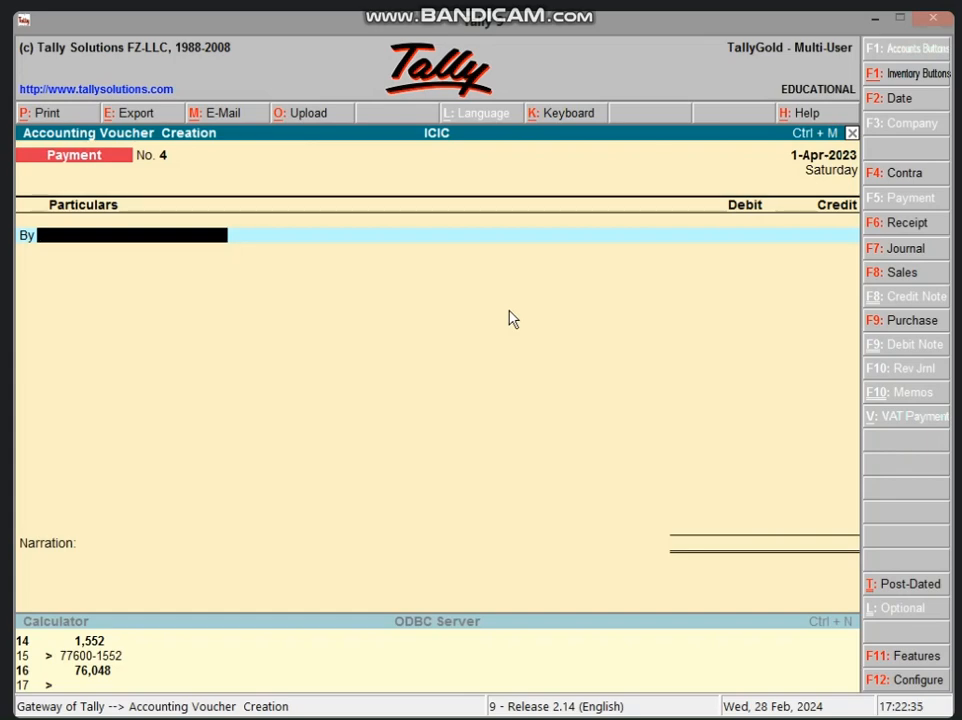
Step: In a new receipt voucher, create the ledger COMMISSION A/C under Indirect Incomes as the credit account
{"action": "left_click", "coordinate": [906, 223]}
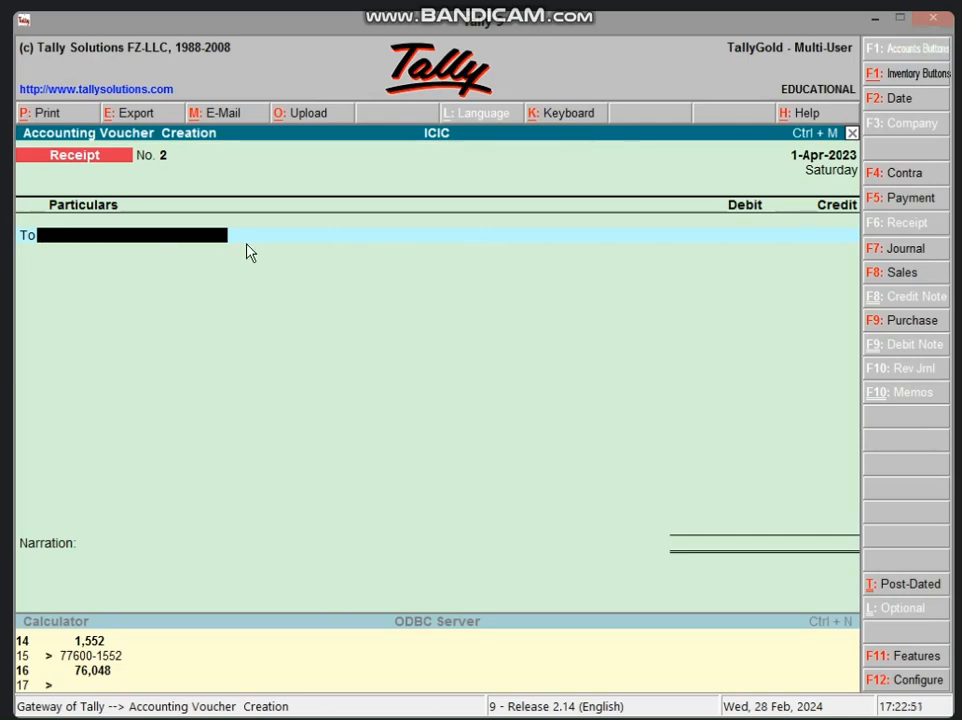
{"action": "key", "text": "alt+c"}
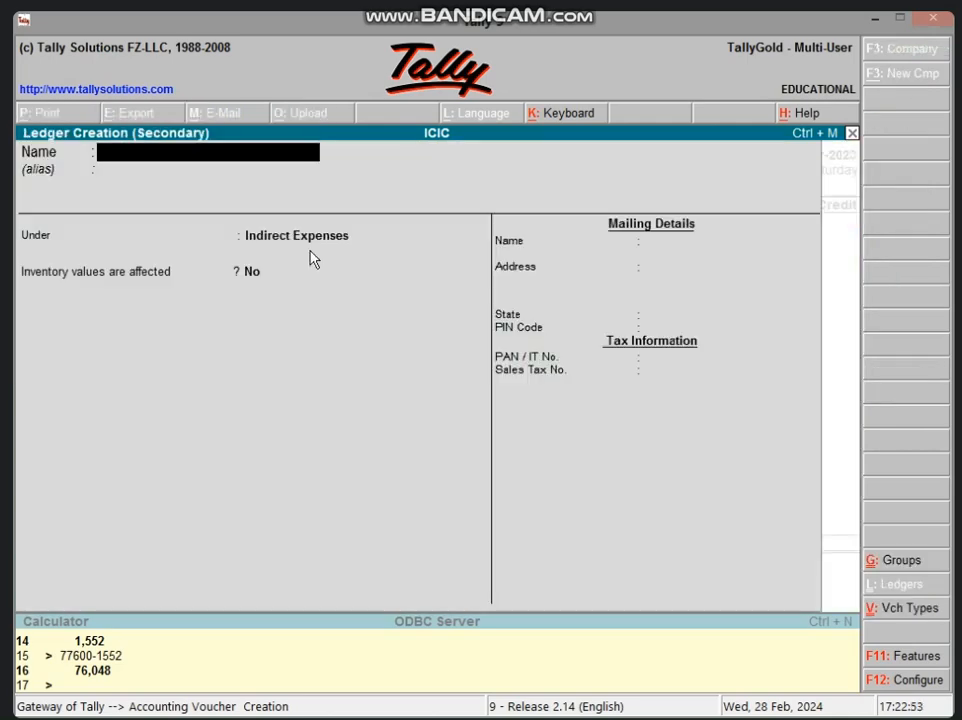
{"action": "type", "text": "COMMISSIO"}
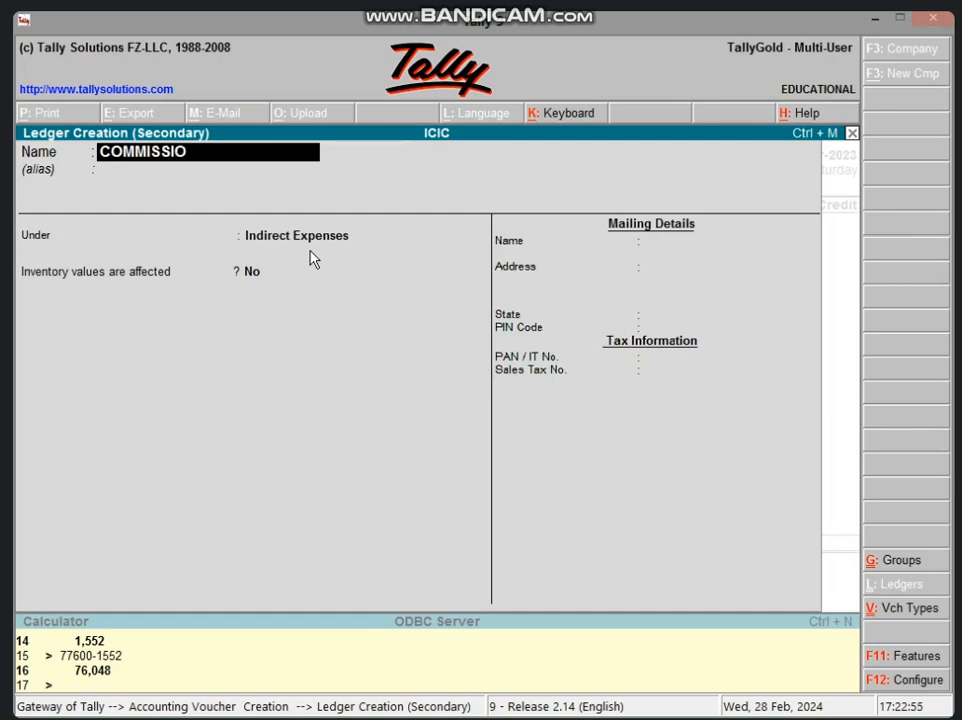
{"action": "type", "text": "N A/C"}
{"action": "key", "text": "Return"}
{"action": "key", "text": "Return"}
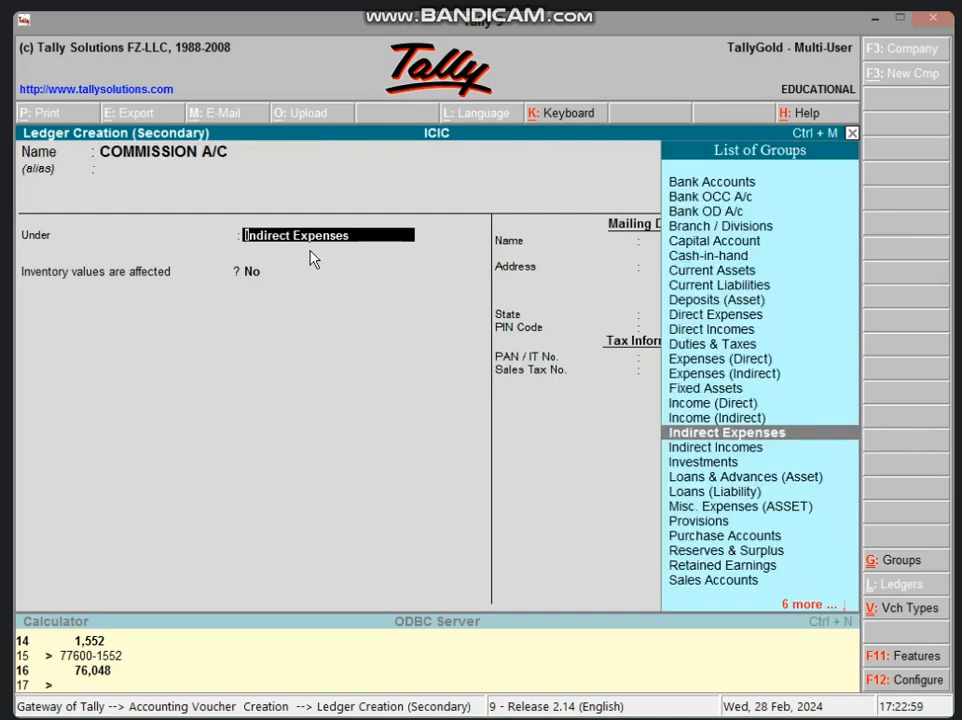
{"action": "type", "text": "IND"}
{"action": "key", "text": "Down"}
{"action": "key", "text": "Return"}
{"action": "key", "text": "Return"}
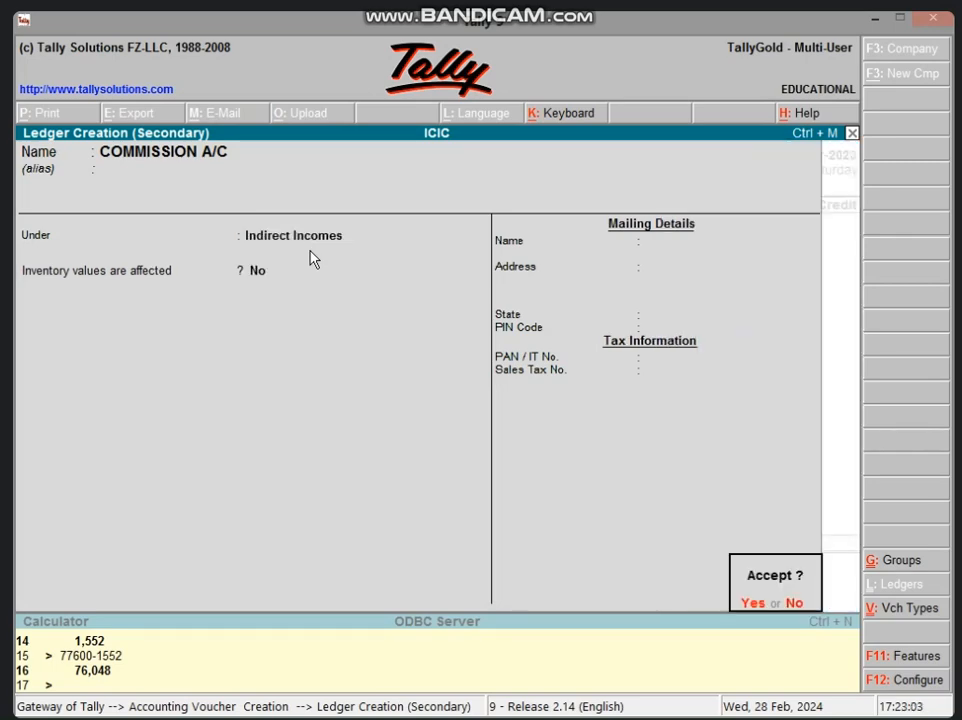
{"action": "key", "text": "Return"}
Step: Credit COMMISSION A/C with 15,000, debit Cash with the same amount, and save the receipt voucher
{"action": "type", "text": "1"}
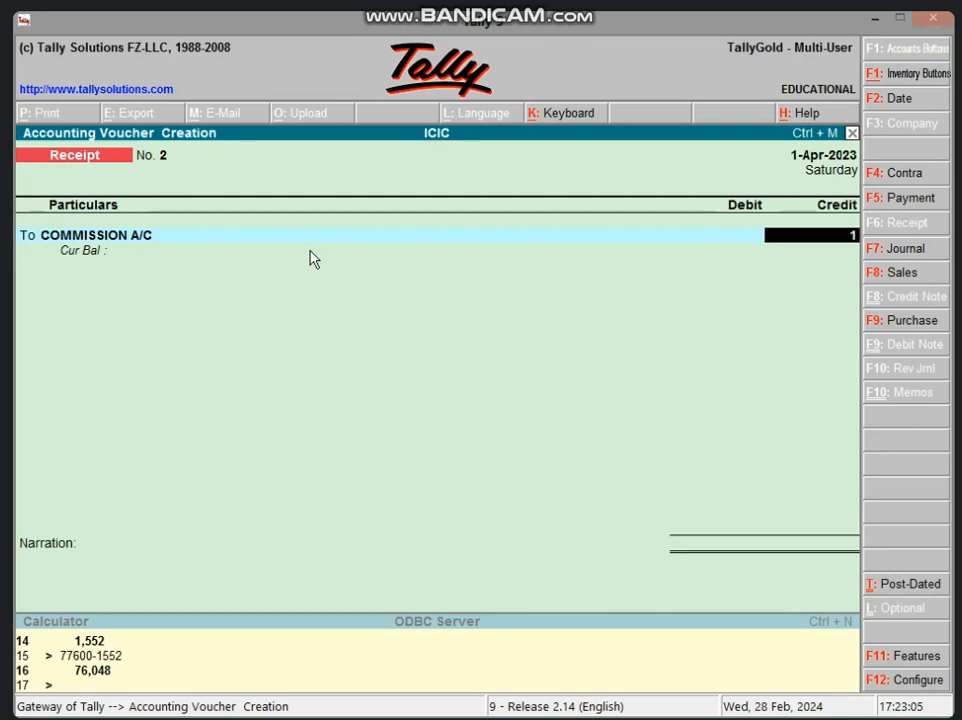
{"action": "type", "text": "5000"}
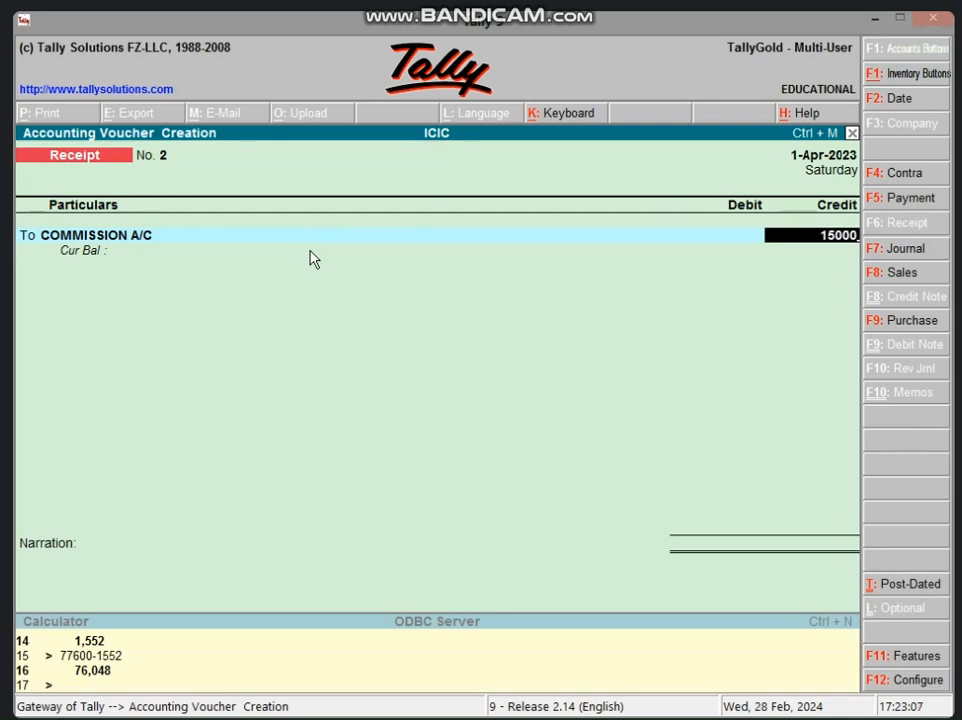
{"action": "key", "text": "Return"}
{"action": "type", "text": "CA"}
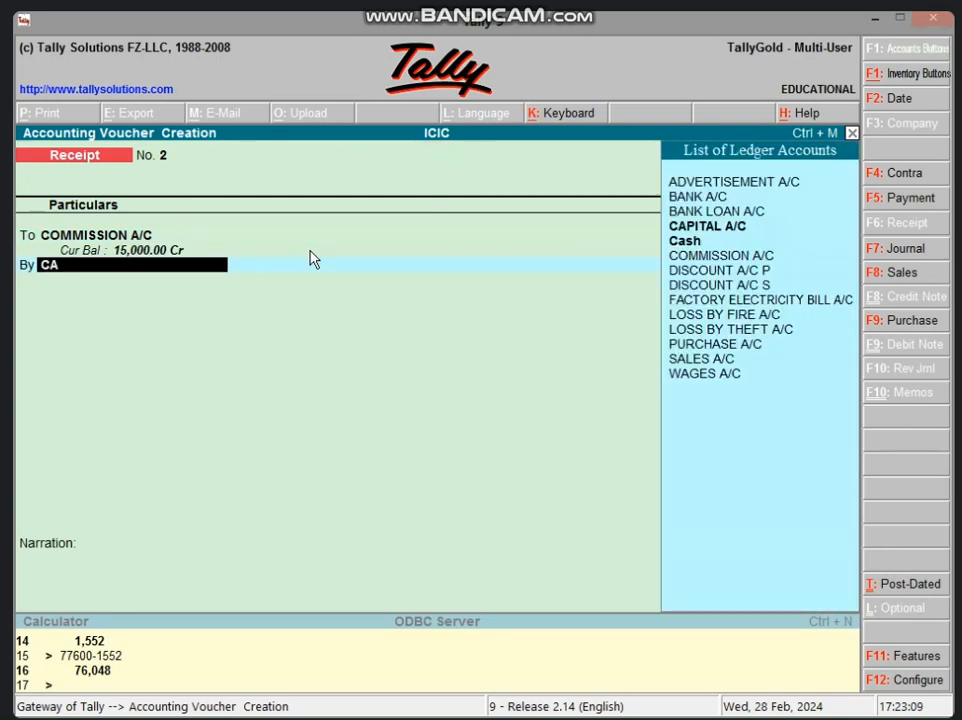
{"action": "type", "text": "SH"}
{"action": "key", "text": "Return"}
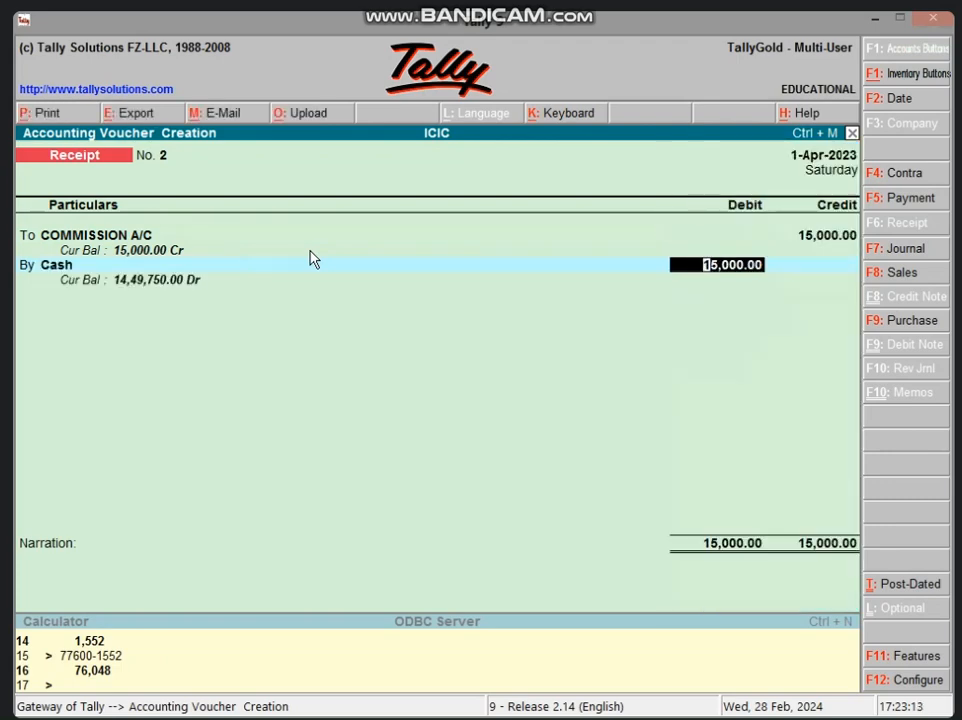
{"action": "key", "text": "Return"}
{"action": "key", "text": "Return"}
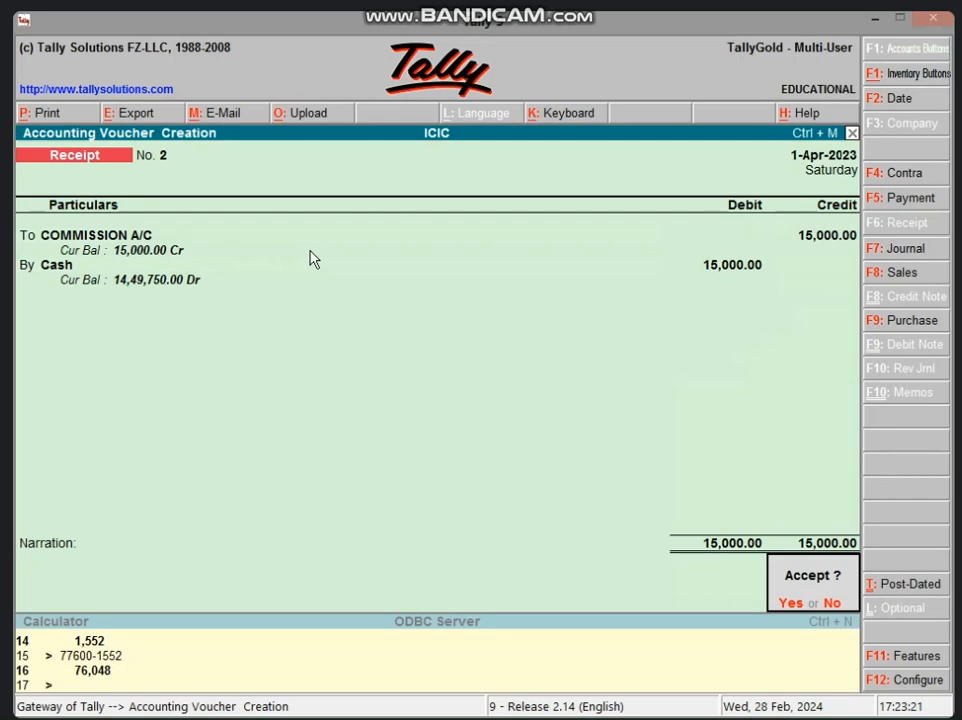
{"action": "key", "text": "Return"}
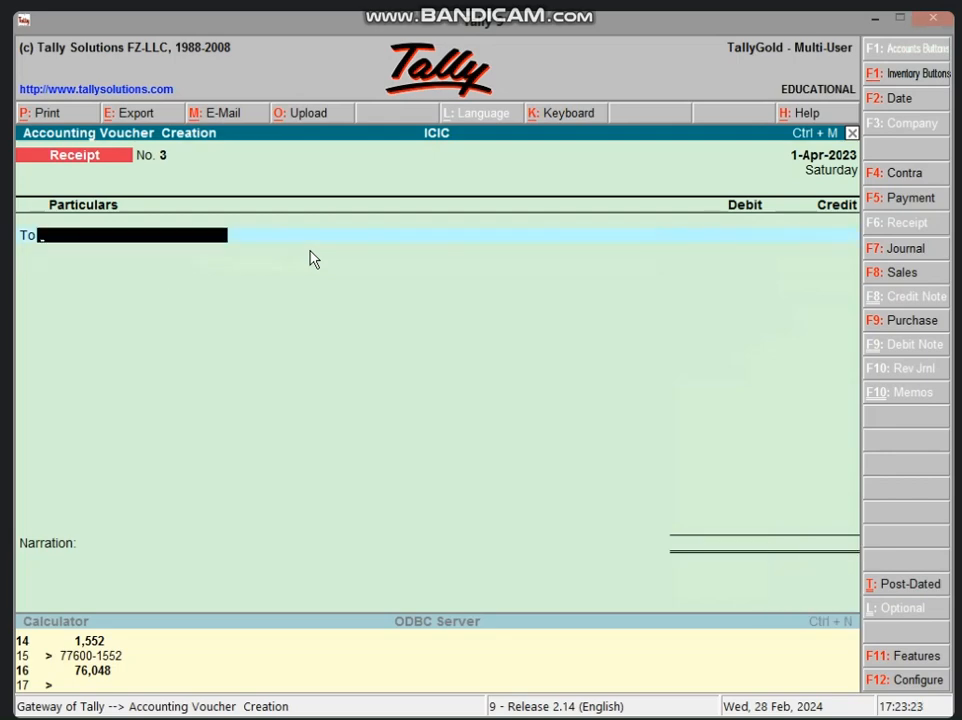